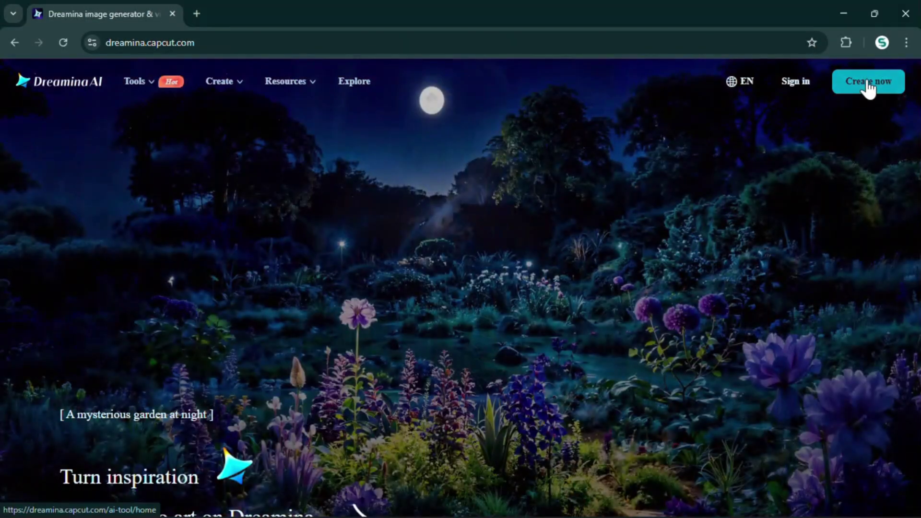
Sign in to Dreamina with a Google account and scroll through the Trends image grid
left_click(867, 86)
left_click(33, 460)
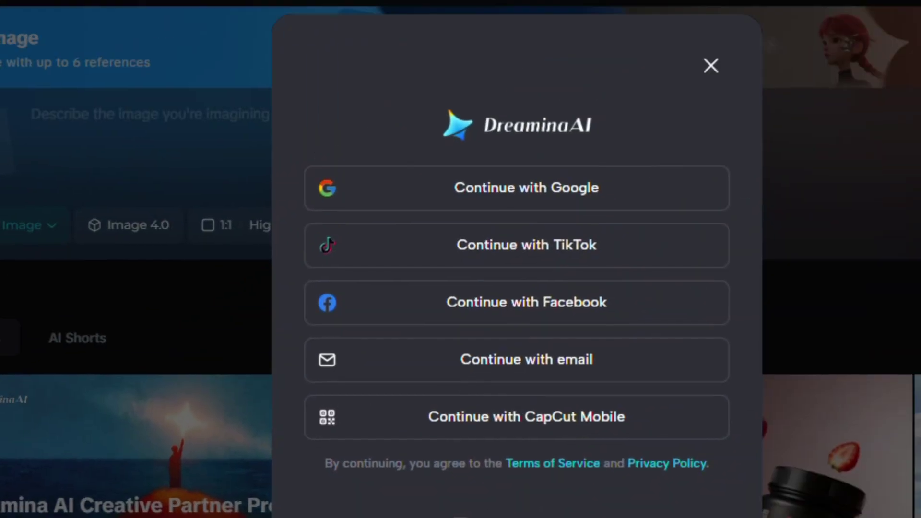
left_click(500, 198)
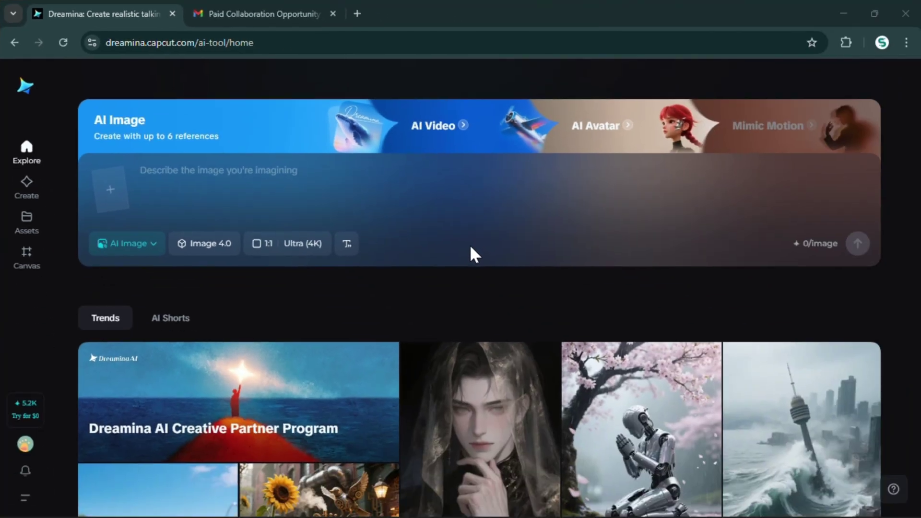
scroll(672, 352, "down", 5)
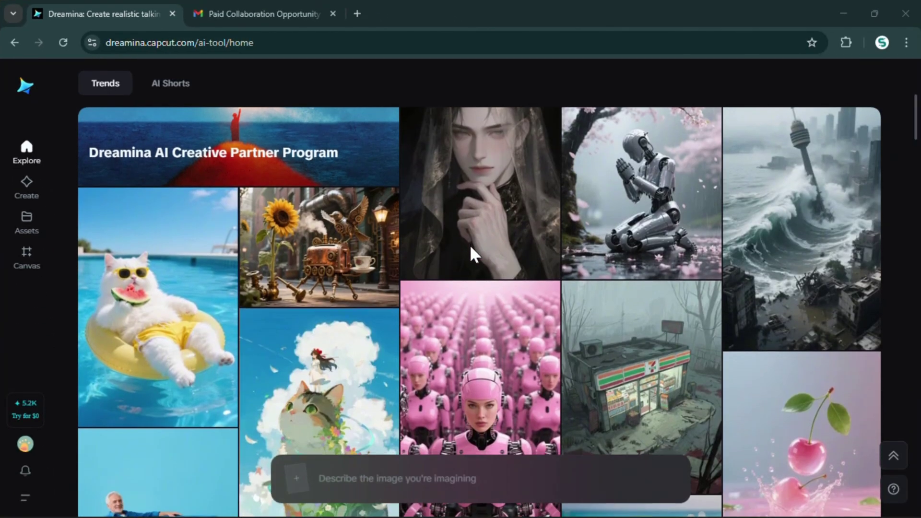
scroll(470, 245, "down", 6)
scroll(470, 245, "down", 5)
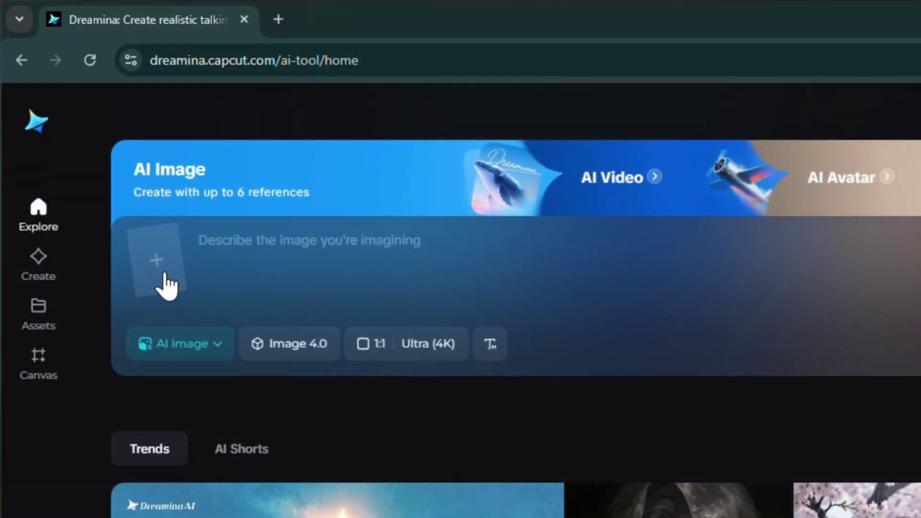
Upload face, shirt and perfume references, submit the Dior Sauvage ad prompt, open the second result
left_click(164, 273)
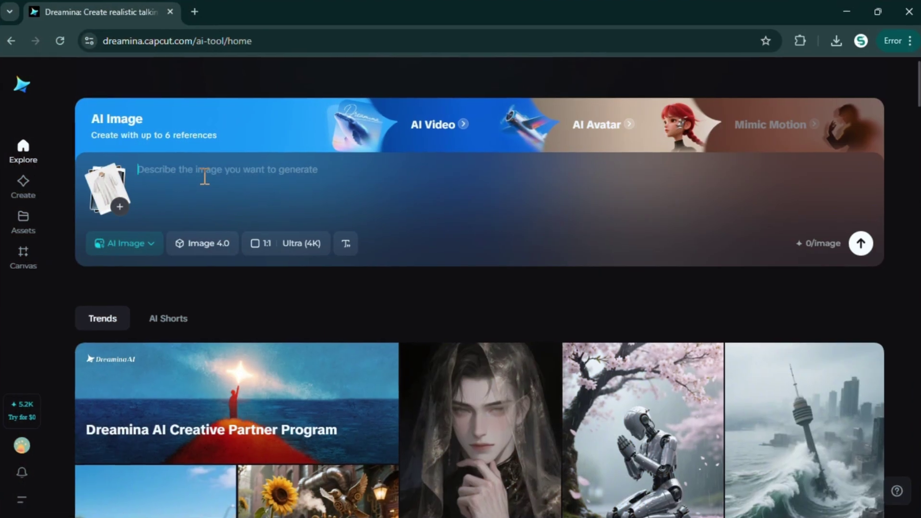
key("ctrl+v")
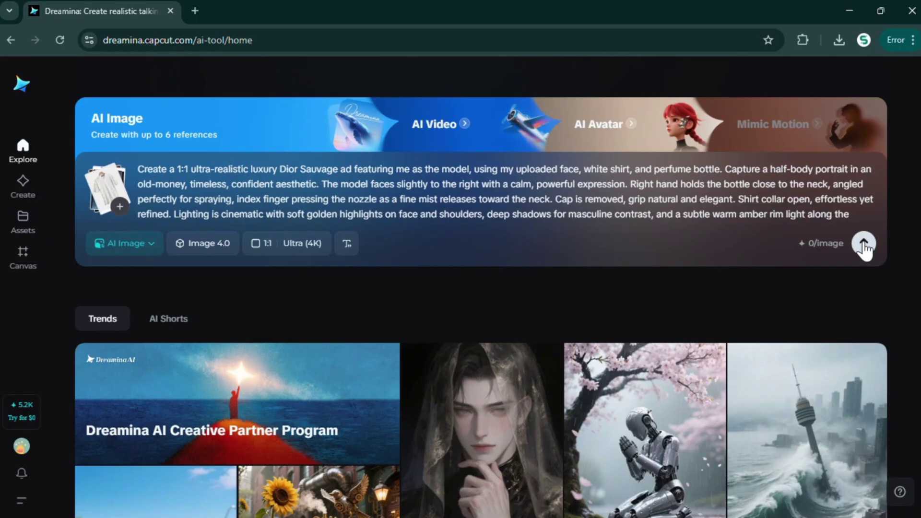
left_click(863, 245)
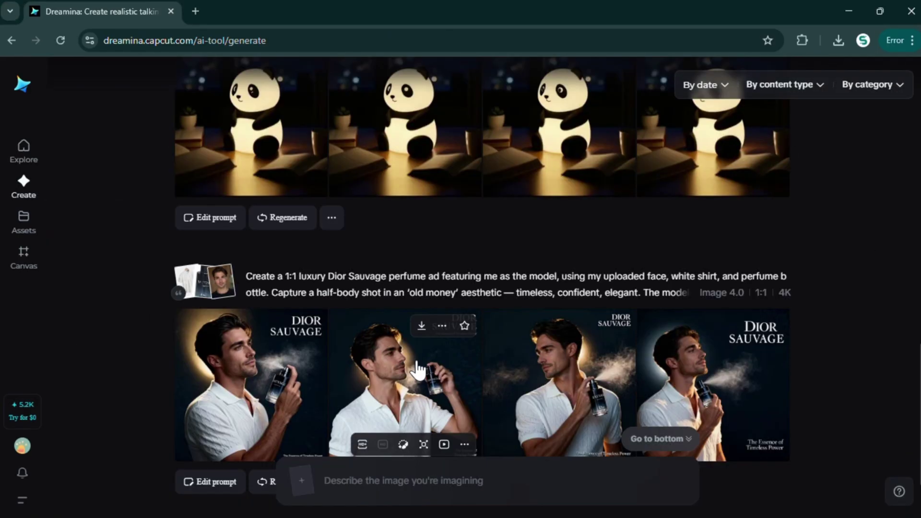
left_click(418, 370)
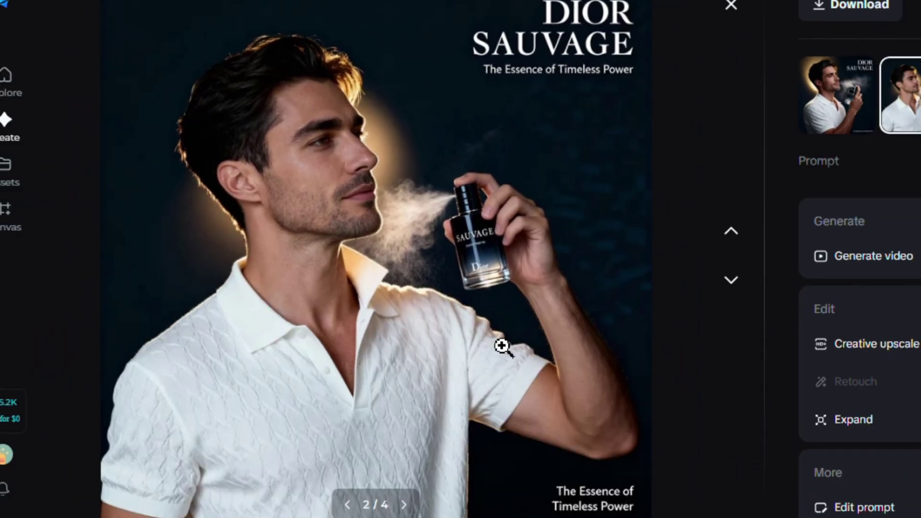
left_click(823, 116)
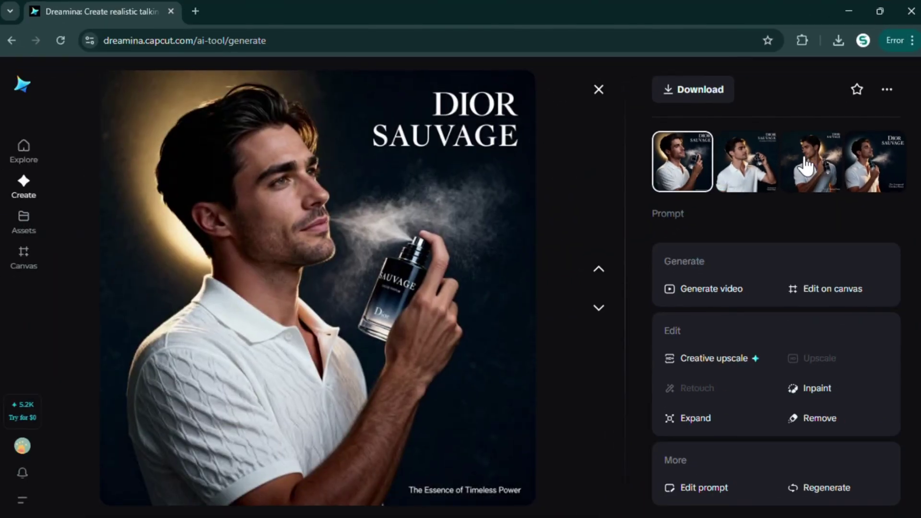
left_click(737, 177)
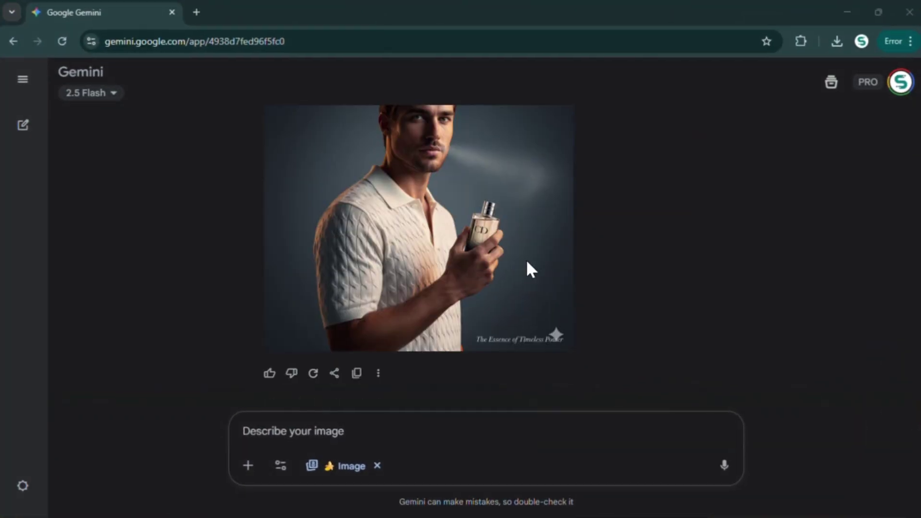
left_click(388, 178)
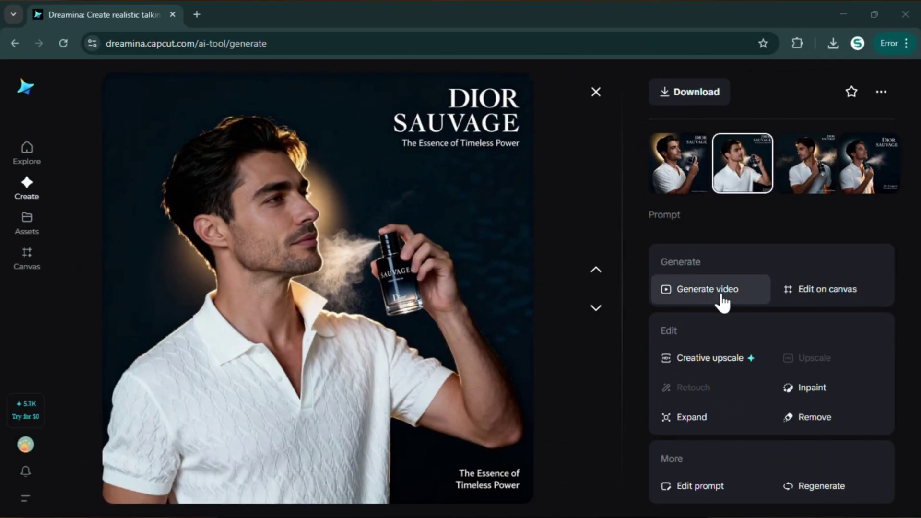
Open the second Dior image in the canvas editor, try Expand and Remove, then load its prompt
left_click(819, 305)
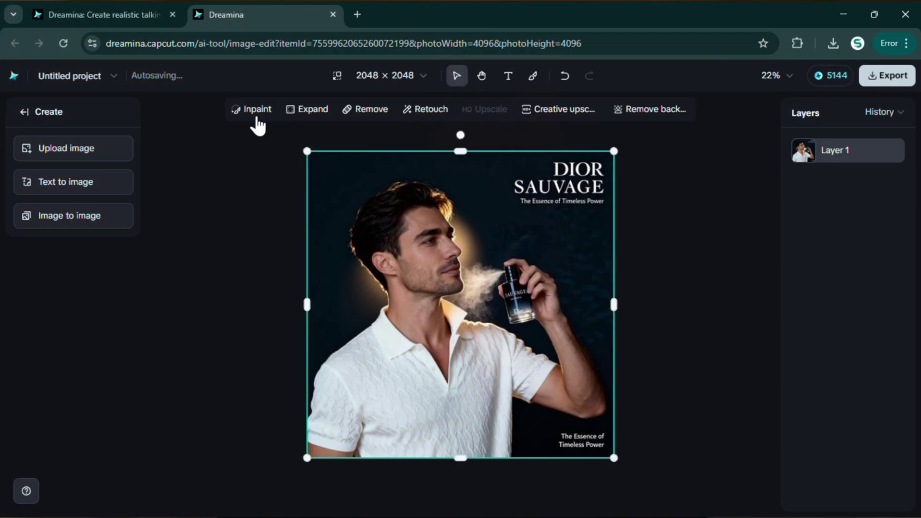
left_click(307, 110)
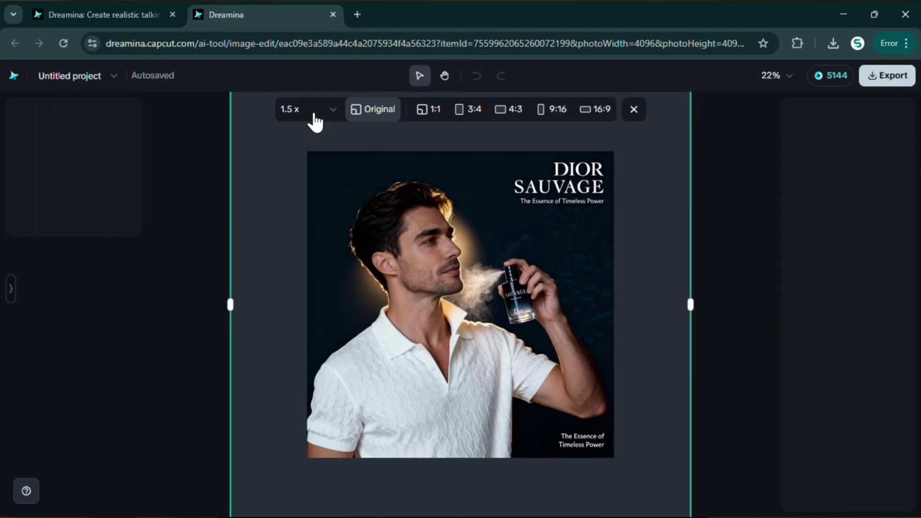
key("Escape")
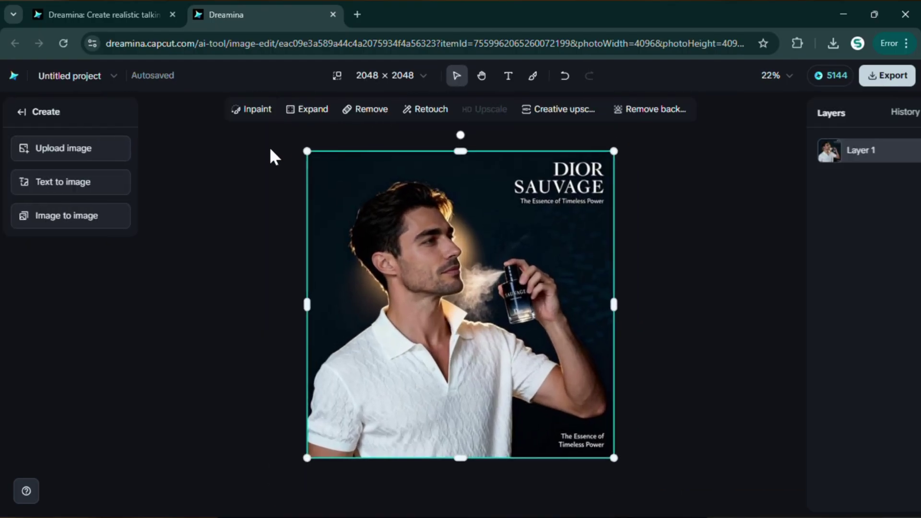
left_click(369, 112)
key("Escape")
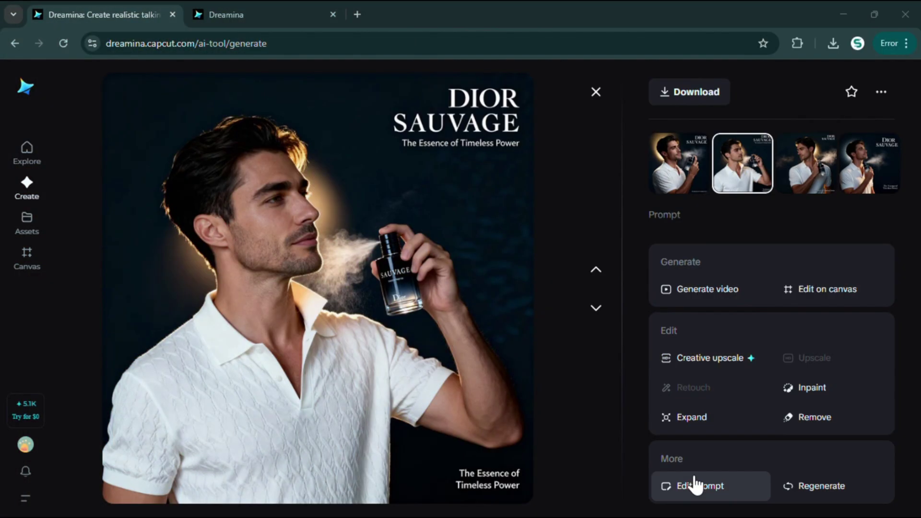
left_click(691, 485)
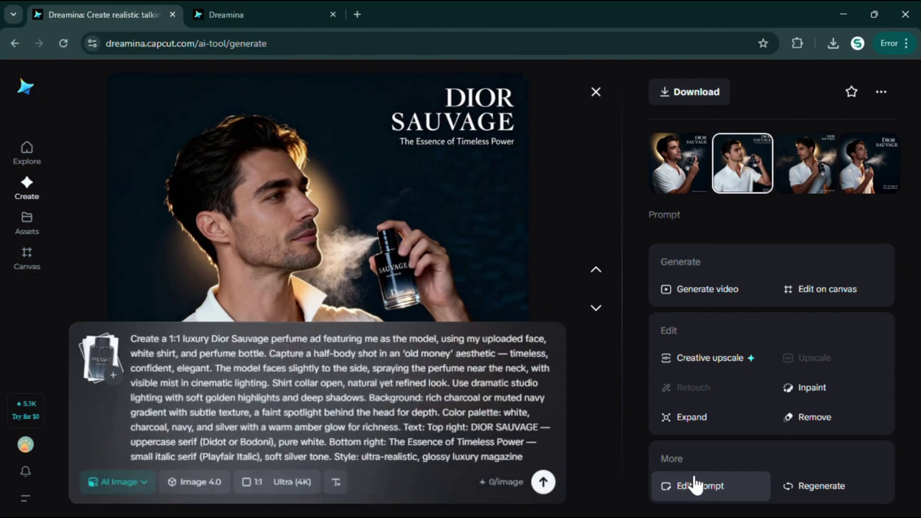
scroll(435, 434, "down", 1)
Turn the Dior image into a 5-second 720P slow-motion spray video and open the result
scroll(435, 434, "up", 1)
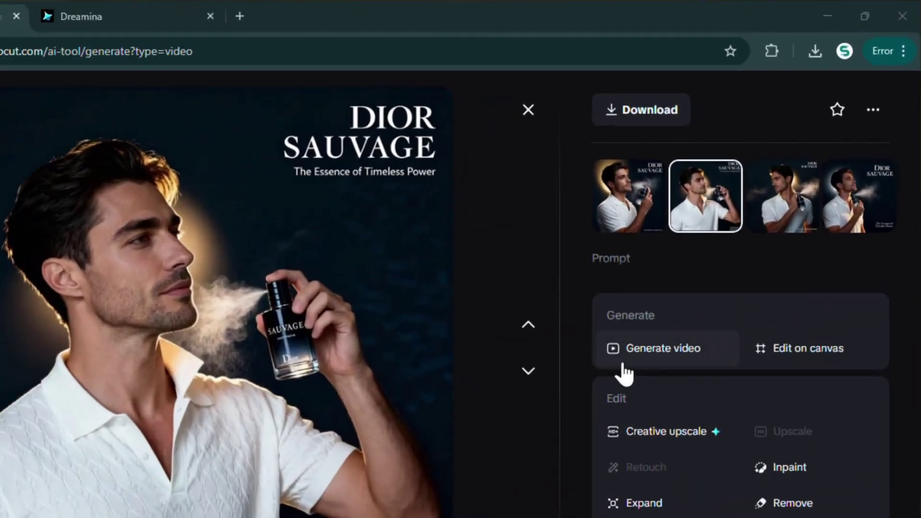
left_click(635, 363)
type("In slow motion, the model lifts the Dior Sauvage bottle, sprays once near the neck with a soft mist catching the light, then lowers his hand smoothly as the mist drifts in the air.")
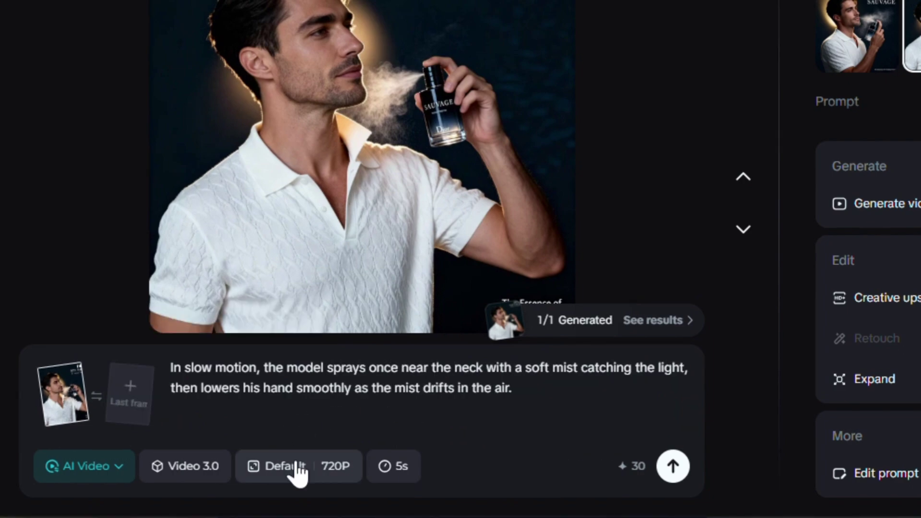
left_click(297, 464)
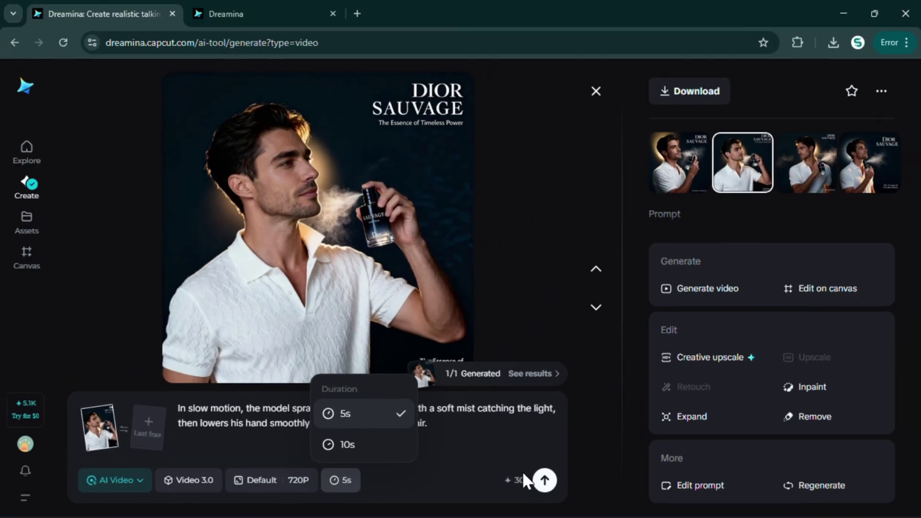
left_click(673, 466)
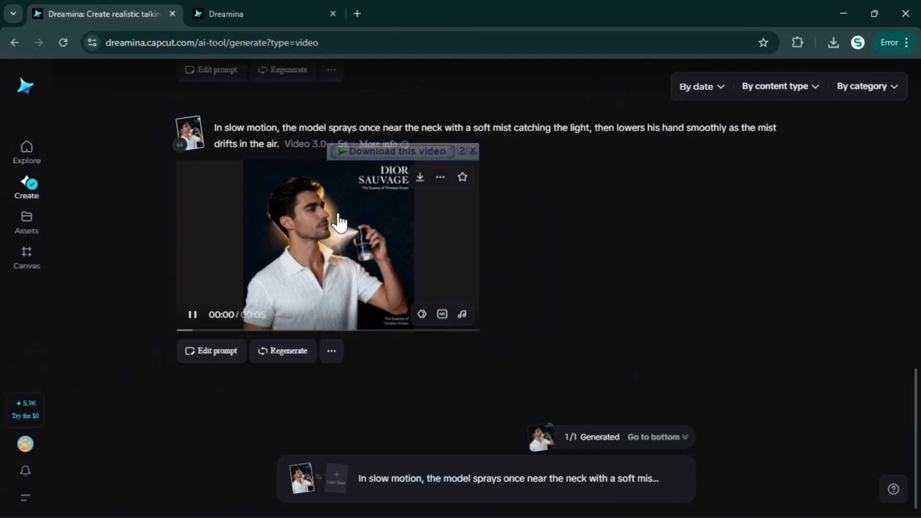
left_click(338, 213)
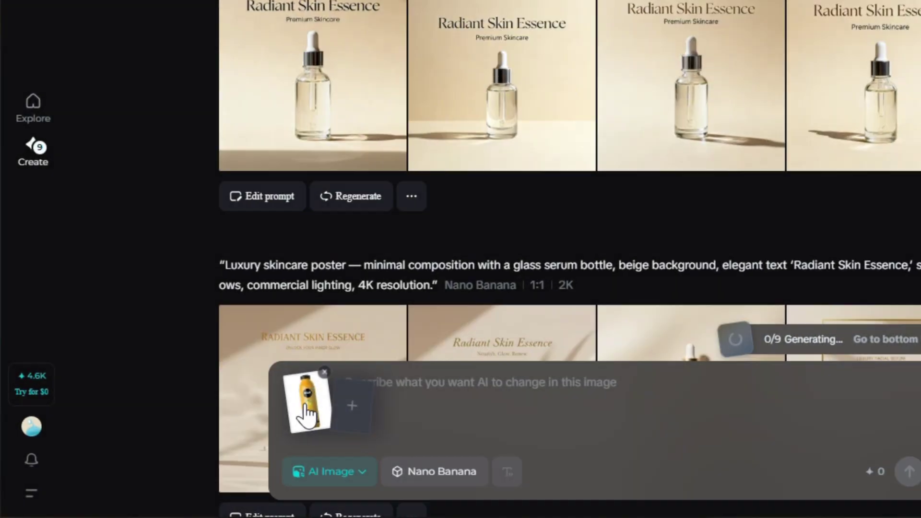
Preview the attached RAW Pressery Alphonso Mango bottle reference photo at full size
left_click(305, 412)
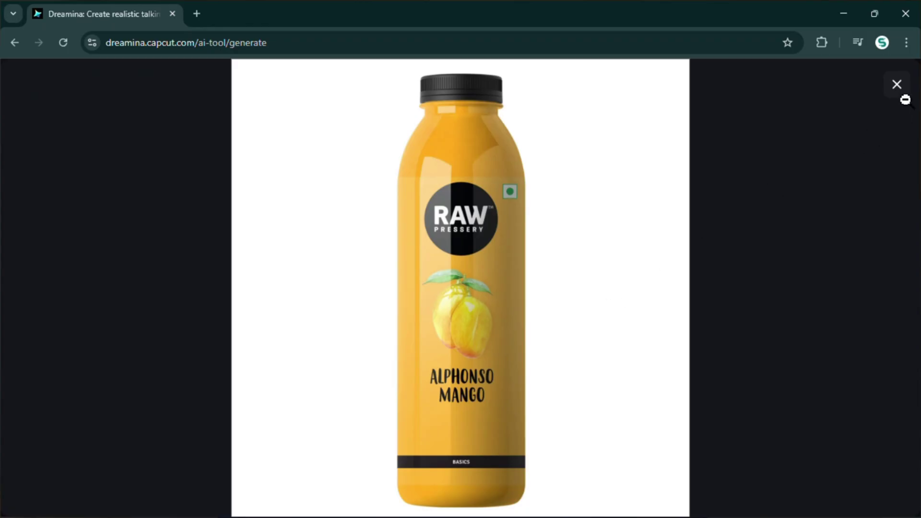
Close the bottle preview and paste the mango-juice splash poster prompt
left_click(896, 85)
left_click(424, 419)
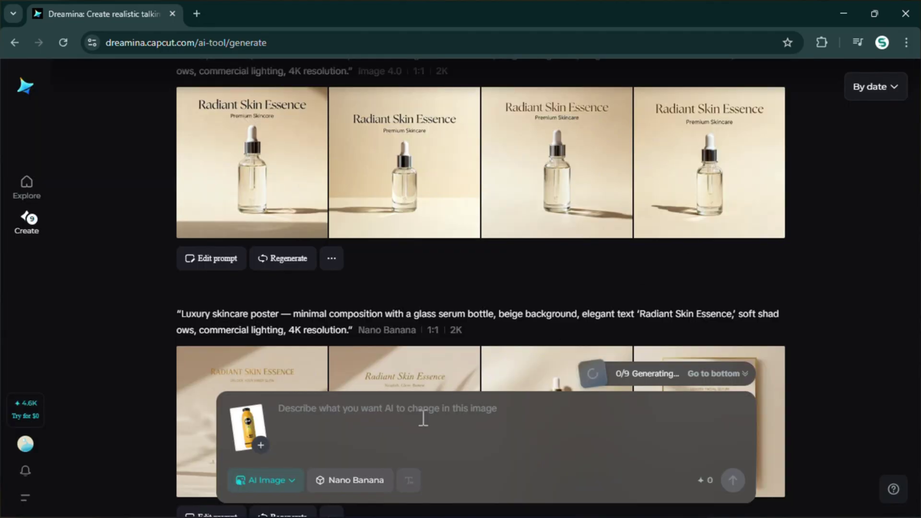
key("ctrl+v")
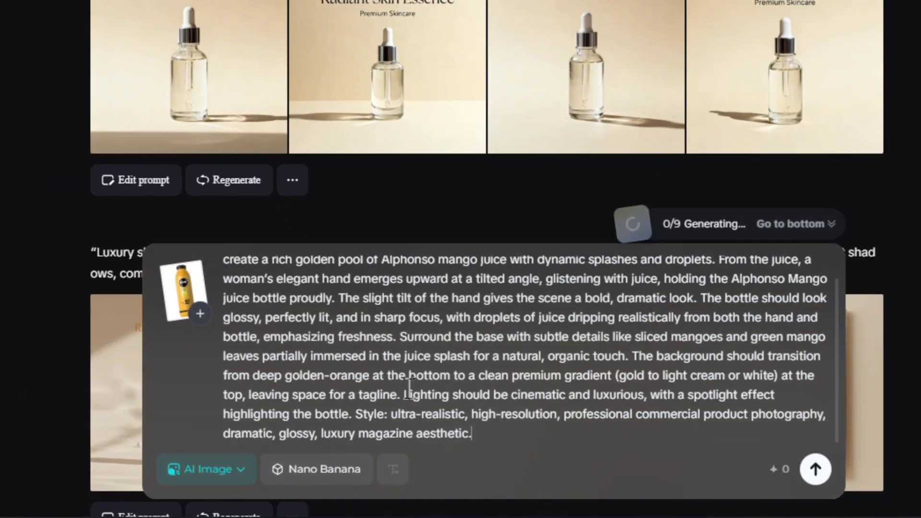
scroll(409, 386, "up", 1)
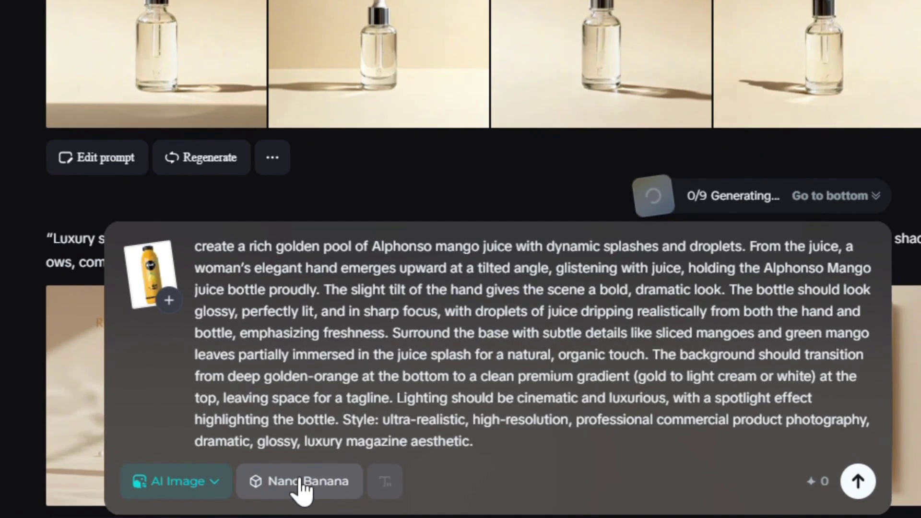
Switch the model to Image 4.0 and set the output resolution to Ultra (4K)
left_click(301, 484)
left_click(353, 309)
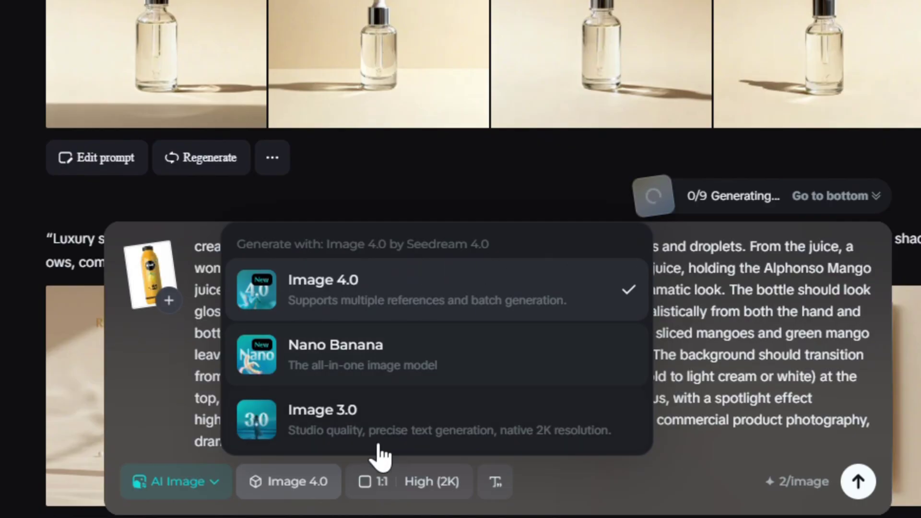
left_click(366, 494)
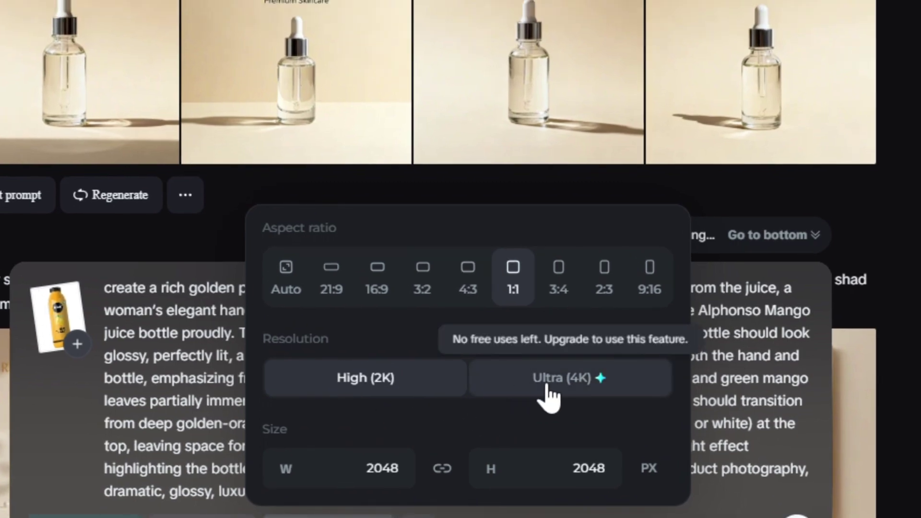
left_click(548, 391)
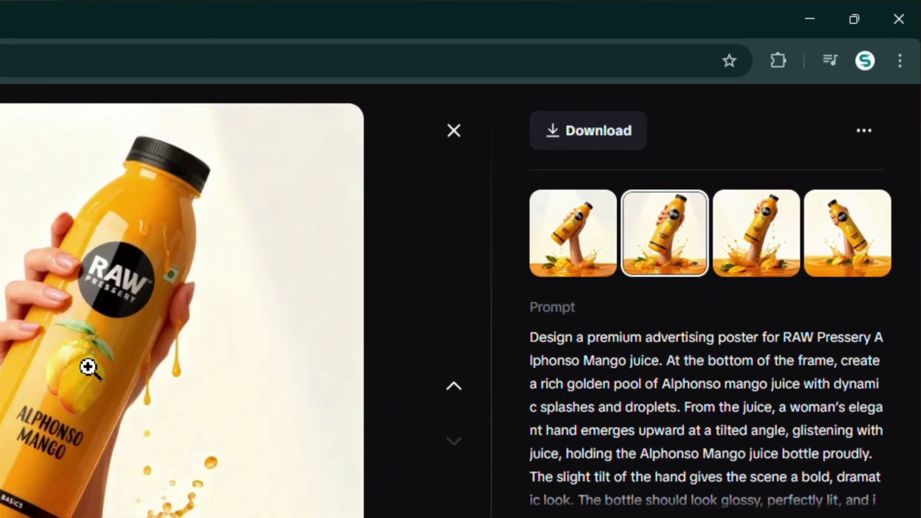
Open a mango poster full-size and zoom in and out on the Alphonso Mango label
left_click(87, 367)
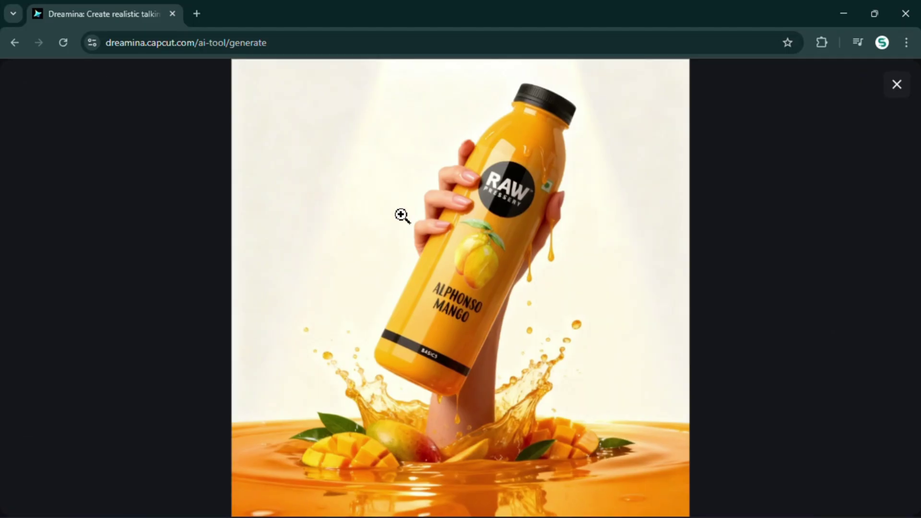
left_click(597, 173)
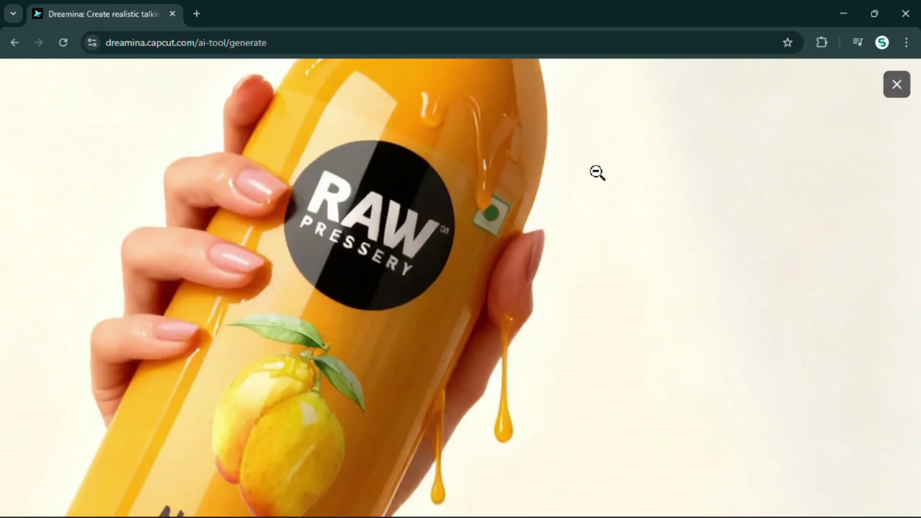
left_click(425, 251)
left_click(532, 320)
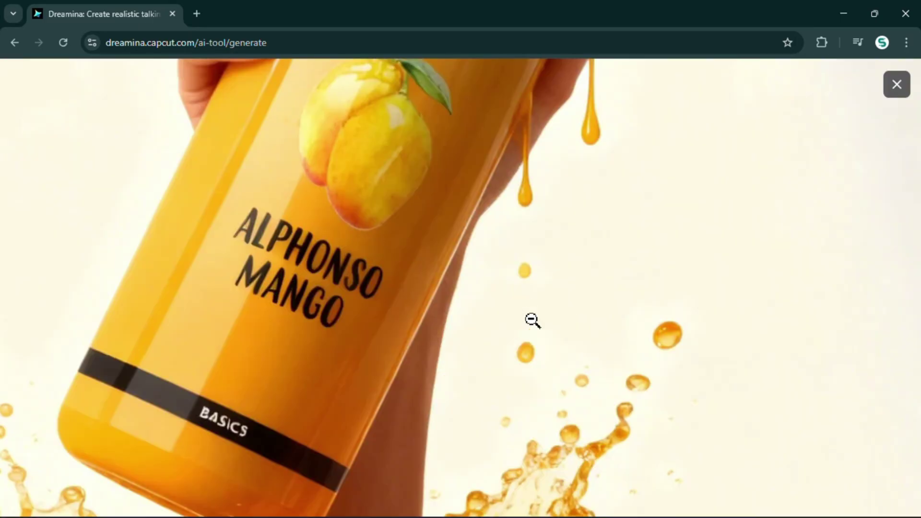
left_click(532, 320)
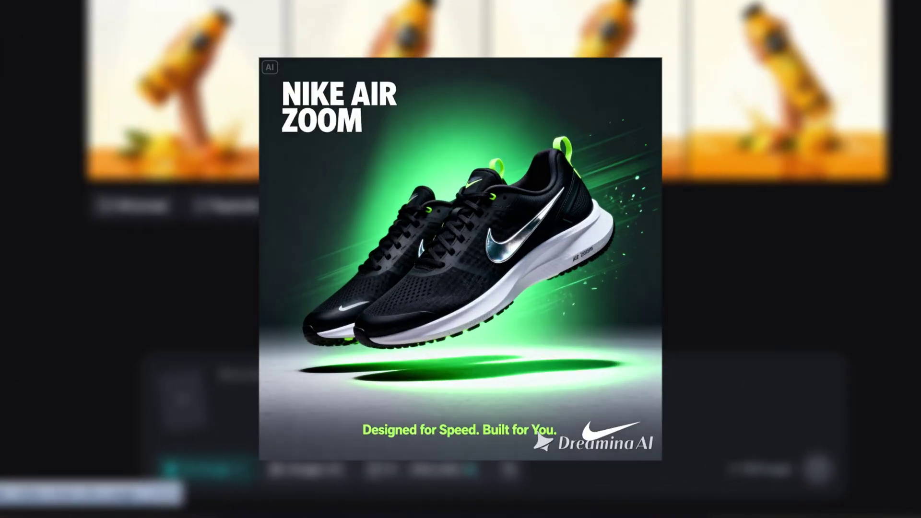
Paste the Nike Air Zoom prompt and generate it with Image 4.0 at 1:1
key("ctrl+v")
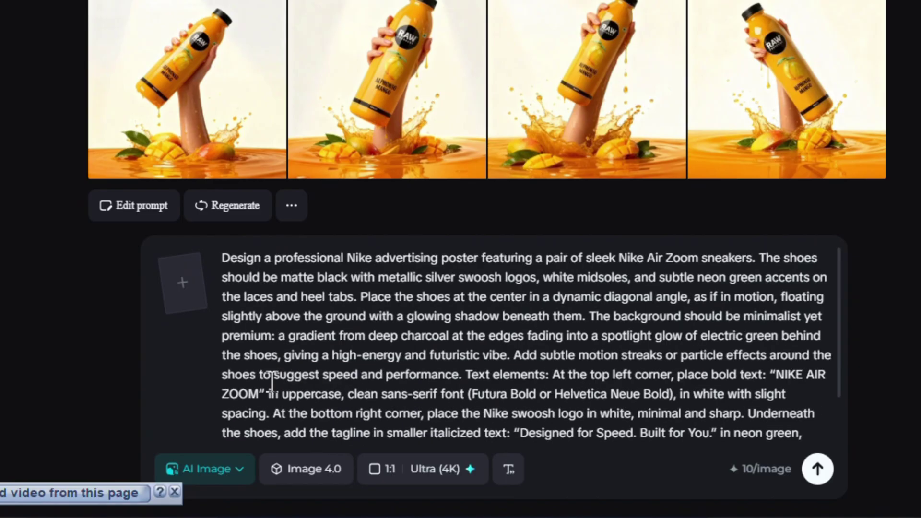
left_click(333, 469)
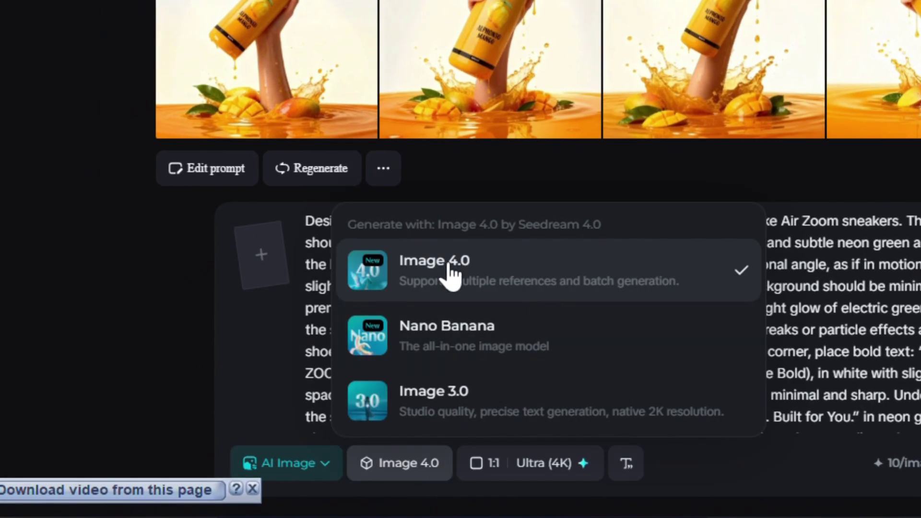
left_click(510, 276)
left_click(498, 470)
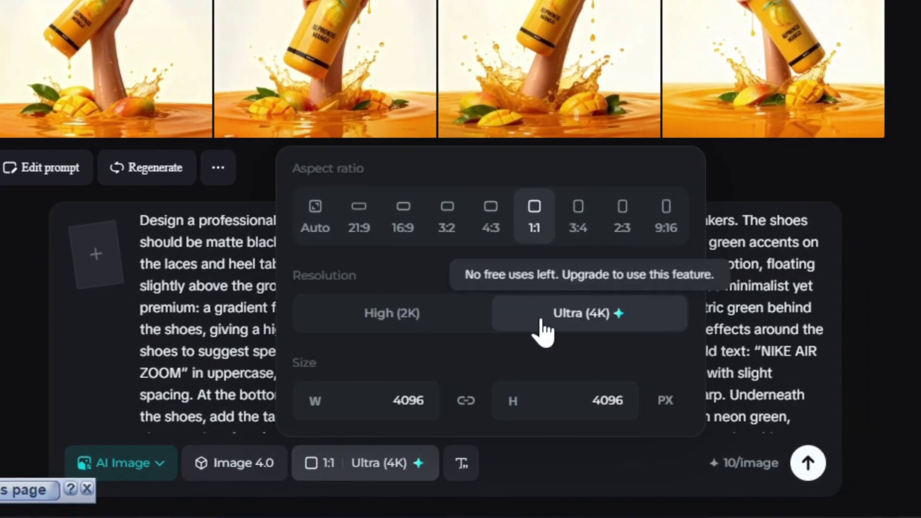
left_click(883, 351)
left_click(797, 472)
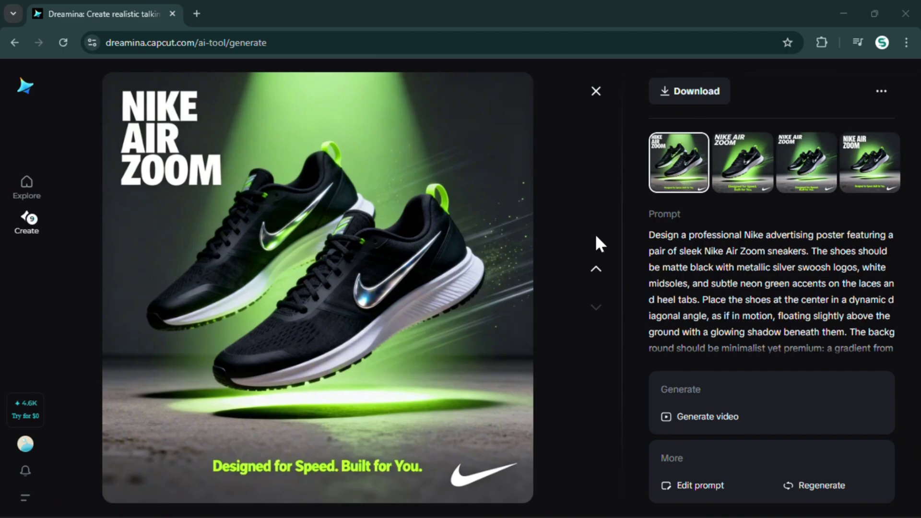
Compare the second, third and fourth Nike poster variants, then return to the first
left_click(751, 184)
left_click(808, 178)
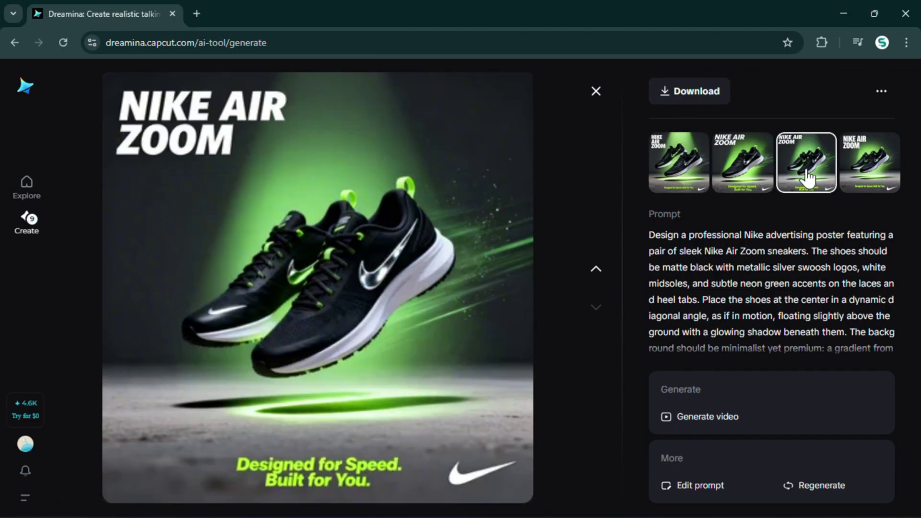
left_click(864, 168)
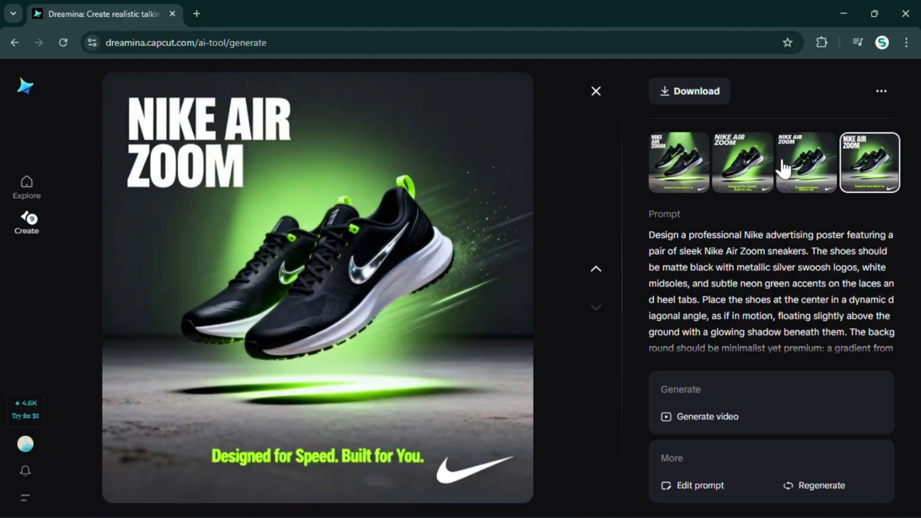
left_click(666, 179)
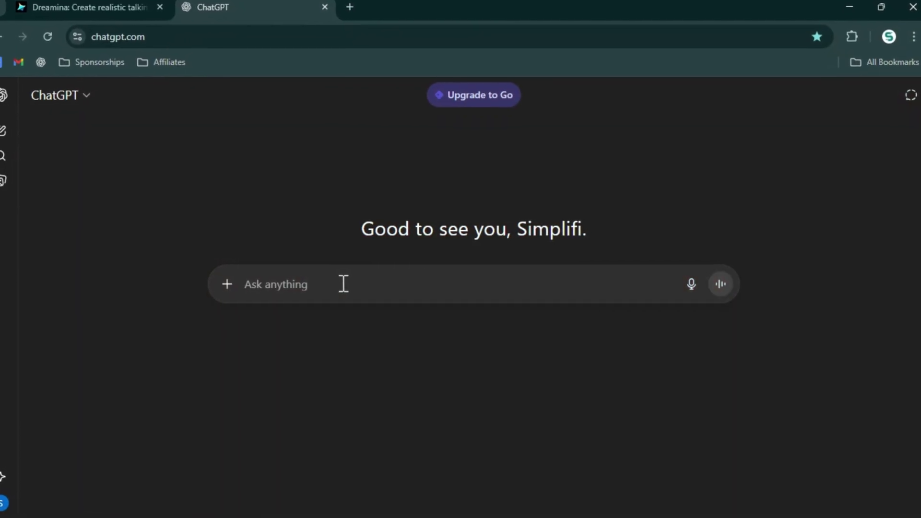
Ask ChatGPT for the girl-on-white-horse polo prompt and copy its answer
type("i want an image in which girl on white horse wearing ride dress, hat, sitting on horse in a riding ground, holding the polo stick i will use girl image, dress image, hat image, hosre image, ground image, and the polo stick image, you gave me prompt to make a best image scene, day time, keep limit in 1600 character")
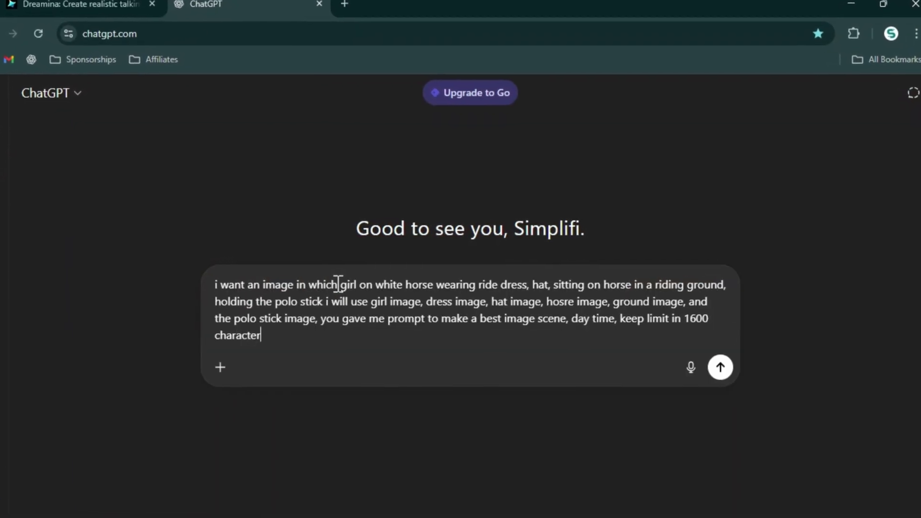
type(".")
key("Return")
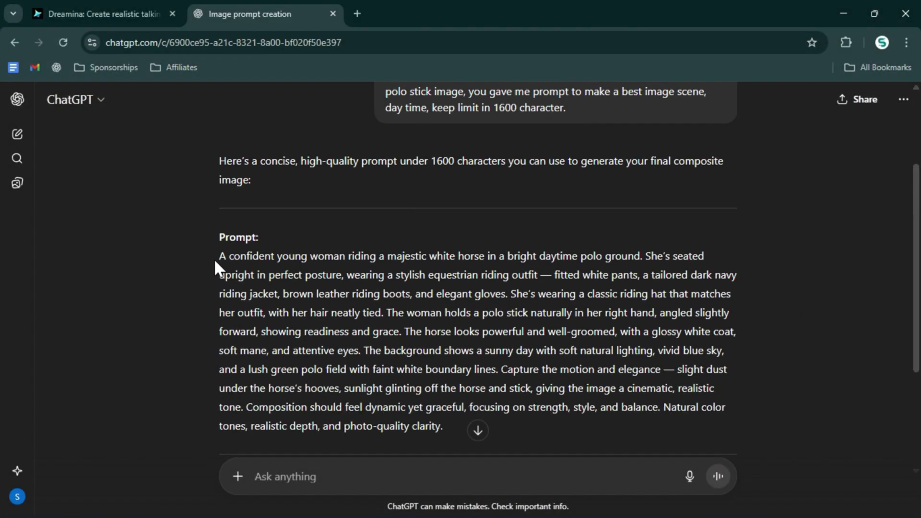
left_click_drag(214, 255, 441, 425)
key("ctrl+c")
Paste the horse polo prompt into Dreamina, submit it, and view the pricing plans
key("ctrl+shift+Tab")
left_click(197, 234)
key("ctrl+v")
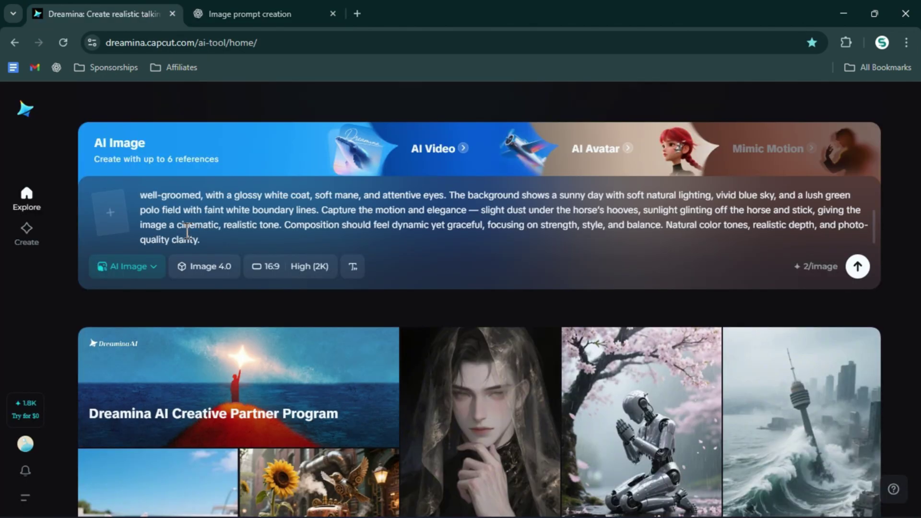
key("Return")
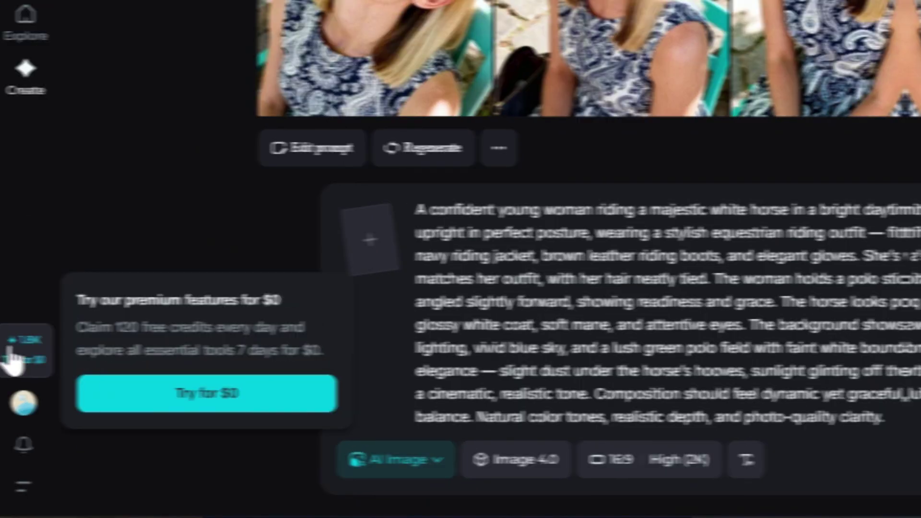
left_click(25, 353)
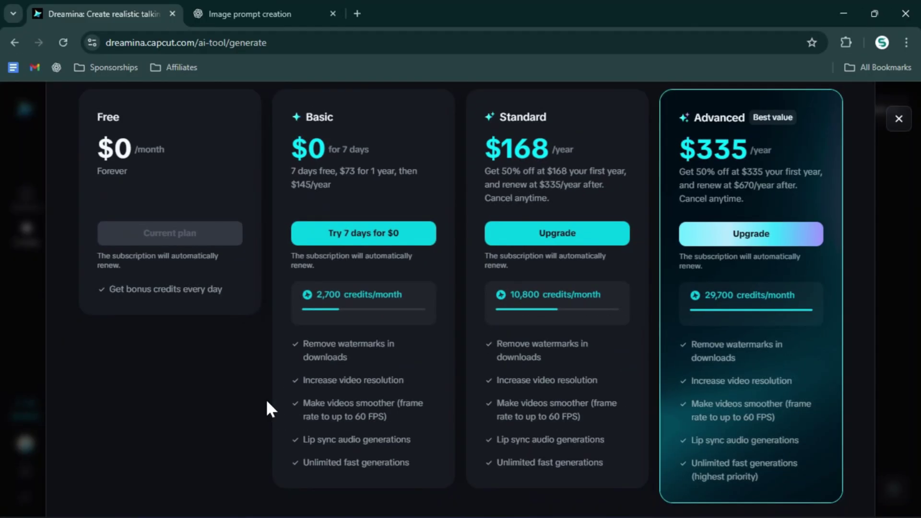